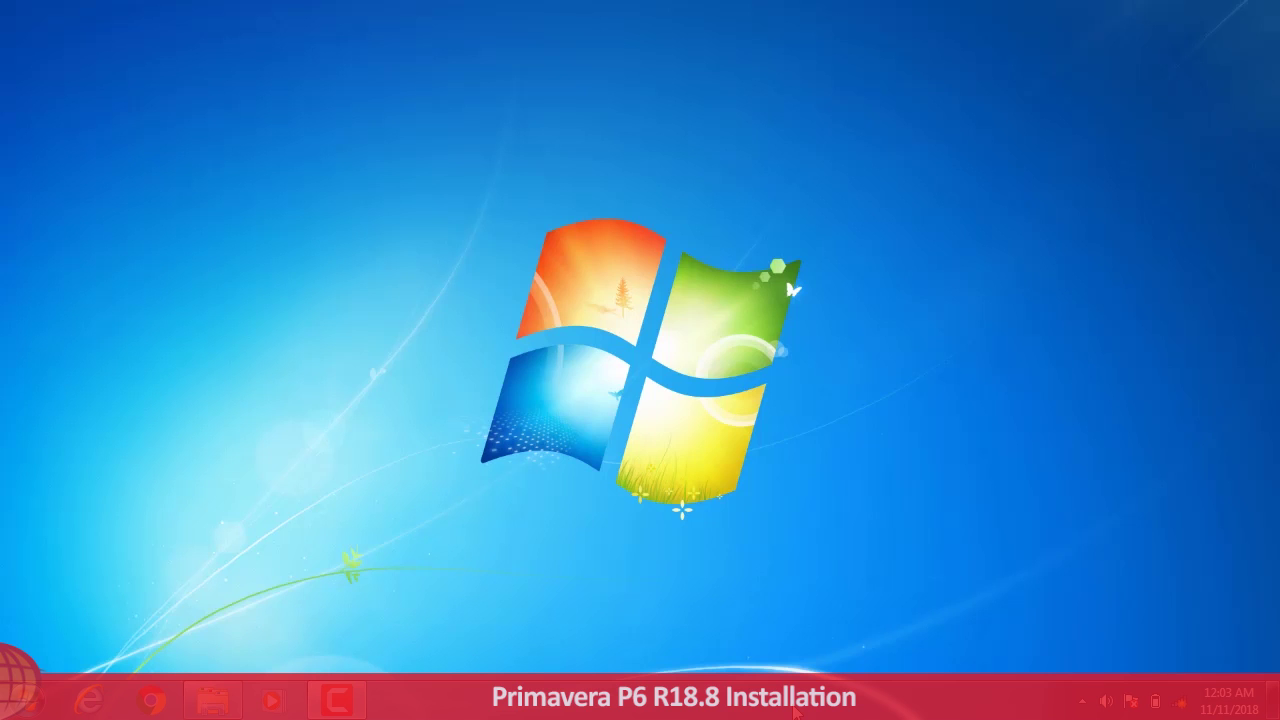
Step: In Explorer, open the Primavera P6 Professional R18.8 Working Copy folder and launch setup.exe
click(212, 700)
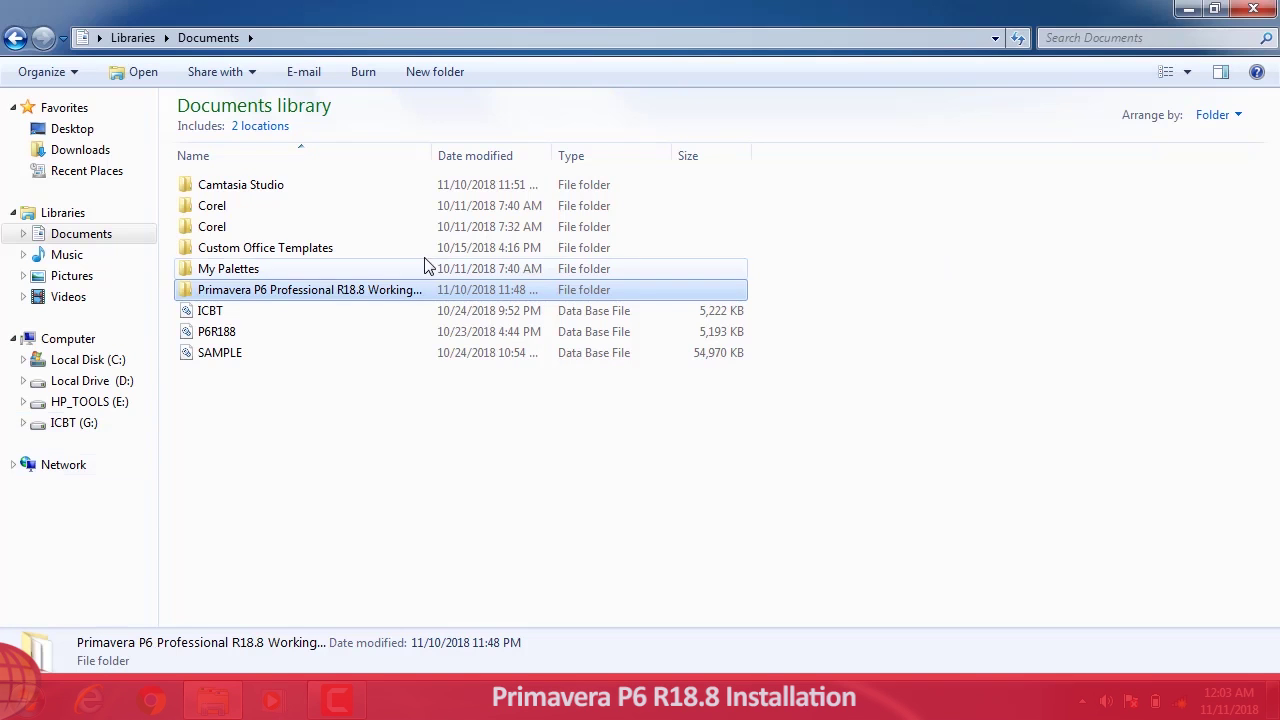
double_click(354, 293)
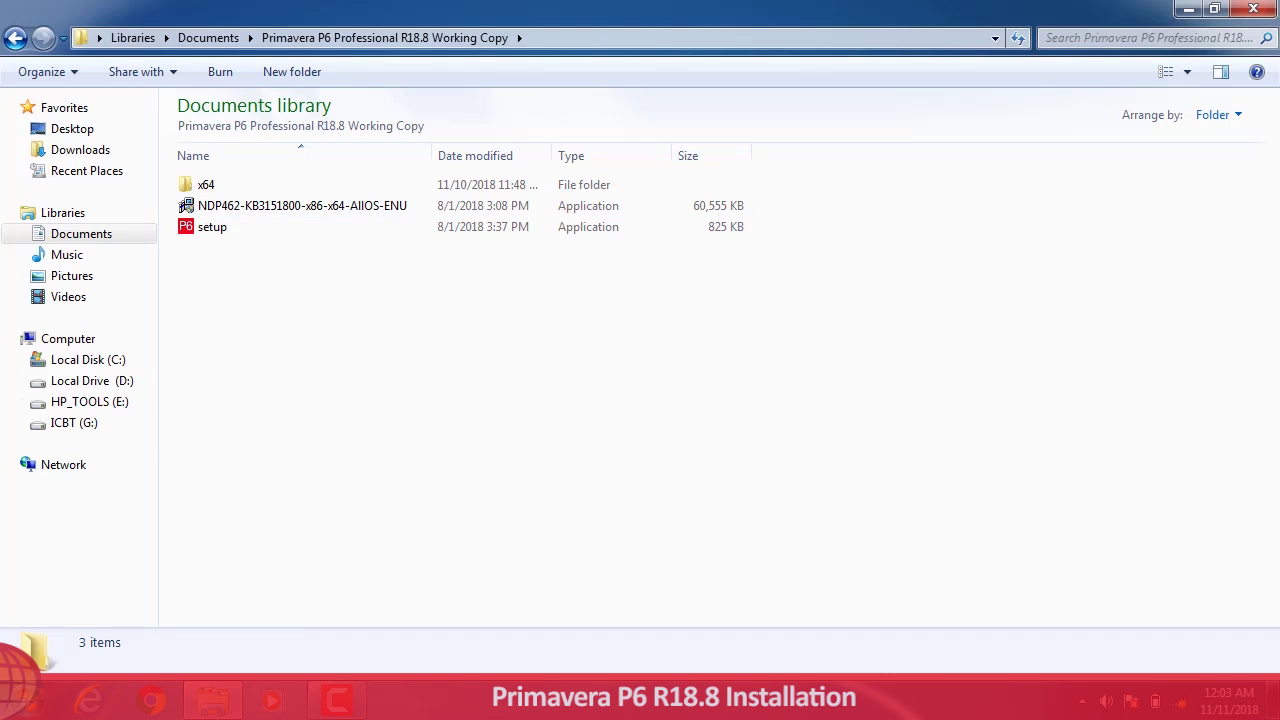
click(40, 705)
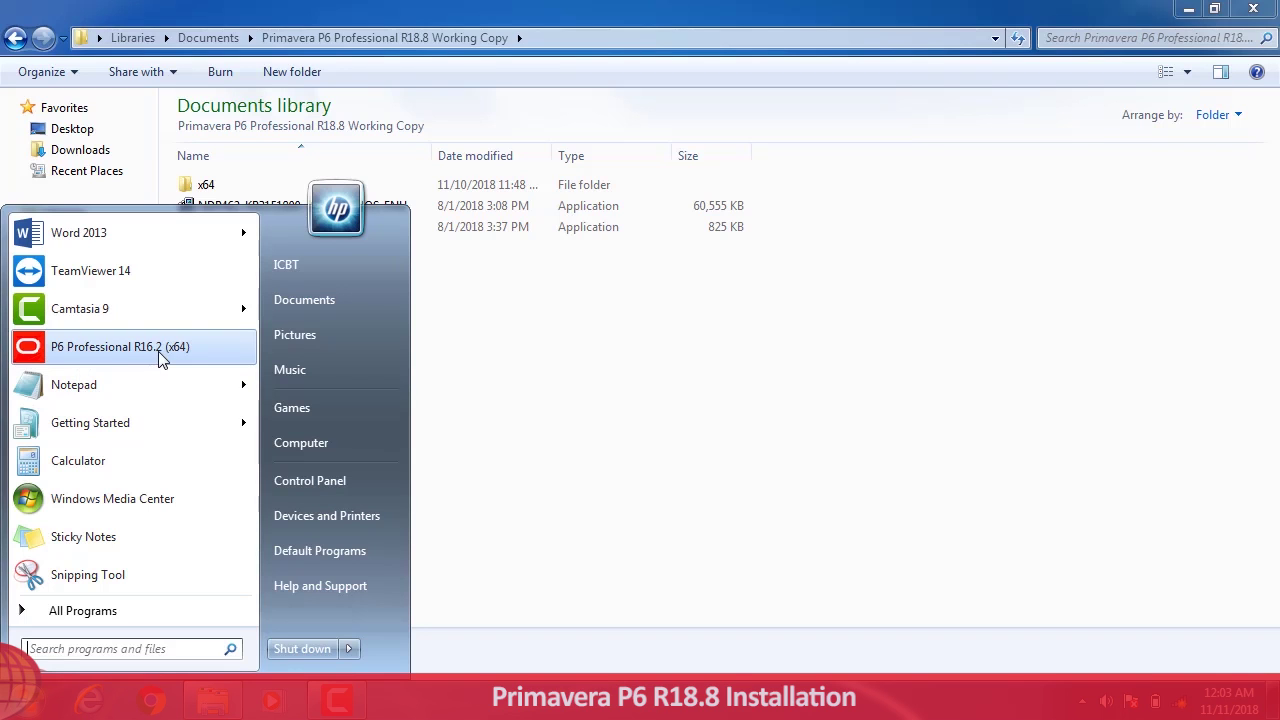
click(731, 403)
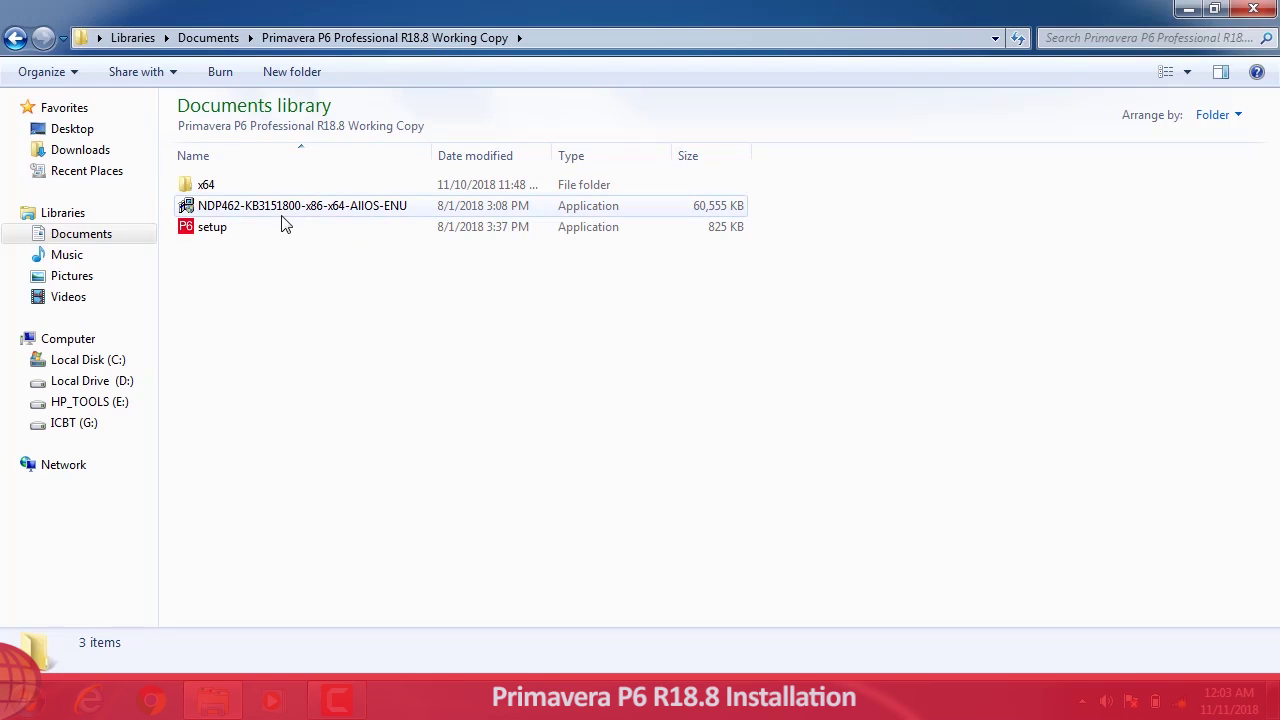
double_click(226, 236)
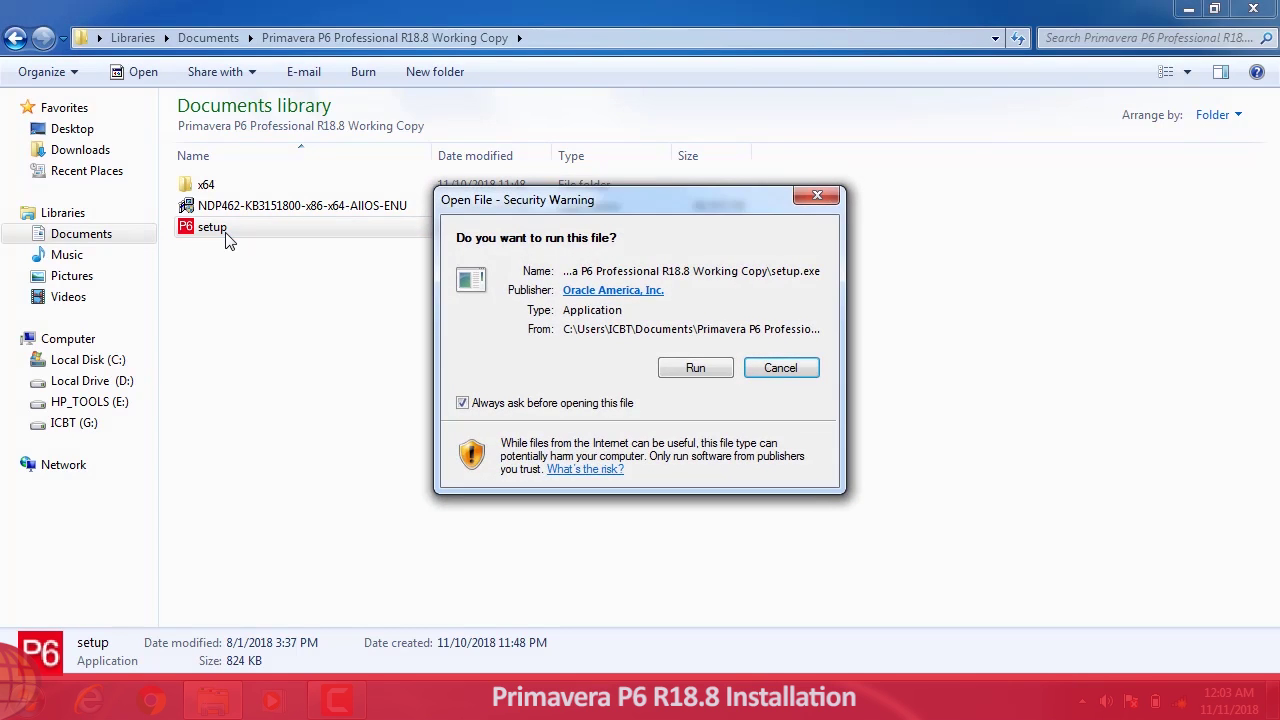
Step: Allow setup.exe to run, then untick Replace existing version for the Typical install
click(695, 369)
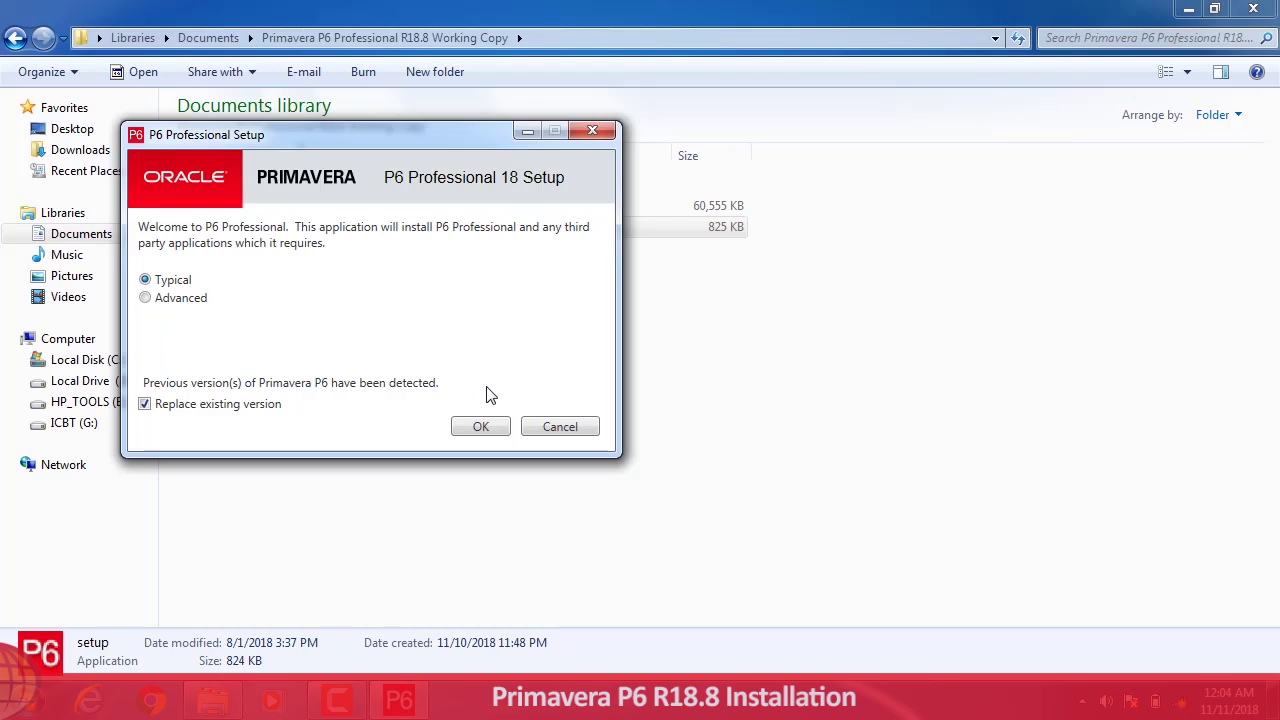
click(152, 403)
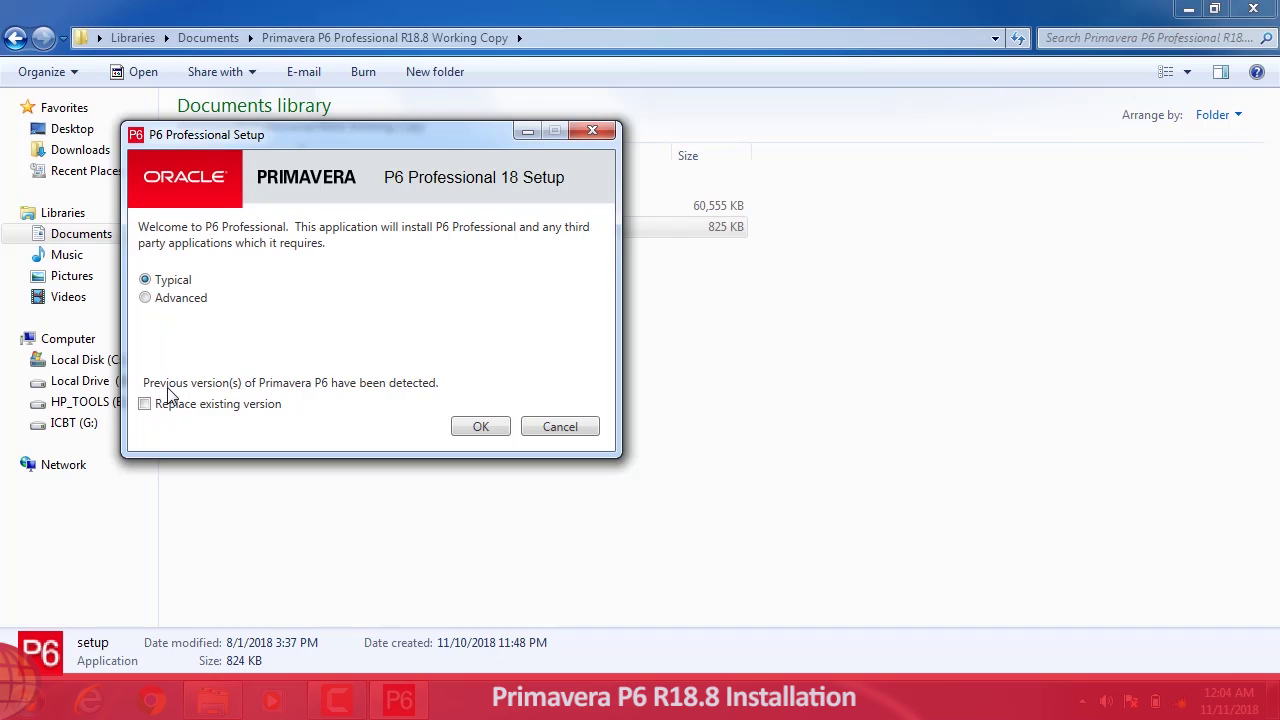
Step: Install P6 Professional with the Typical option and close the Explorer window once installation completes
click(484, 425)
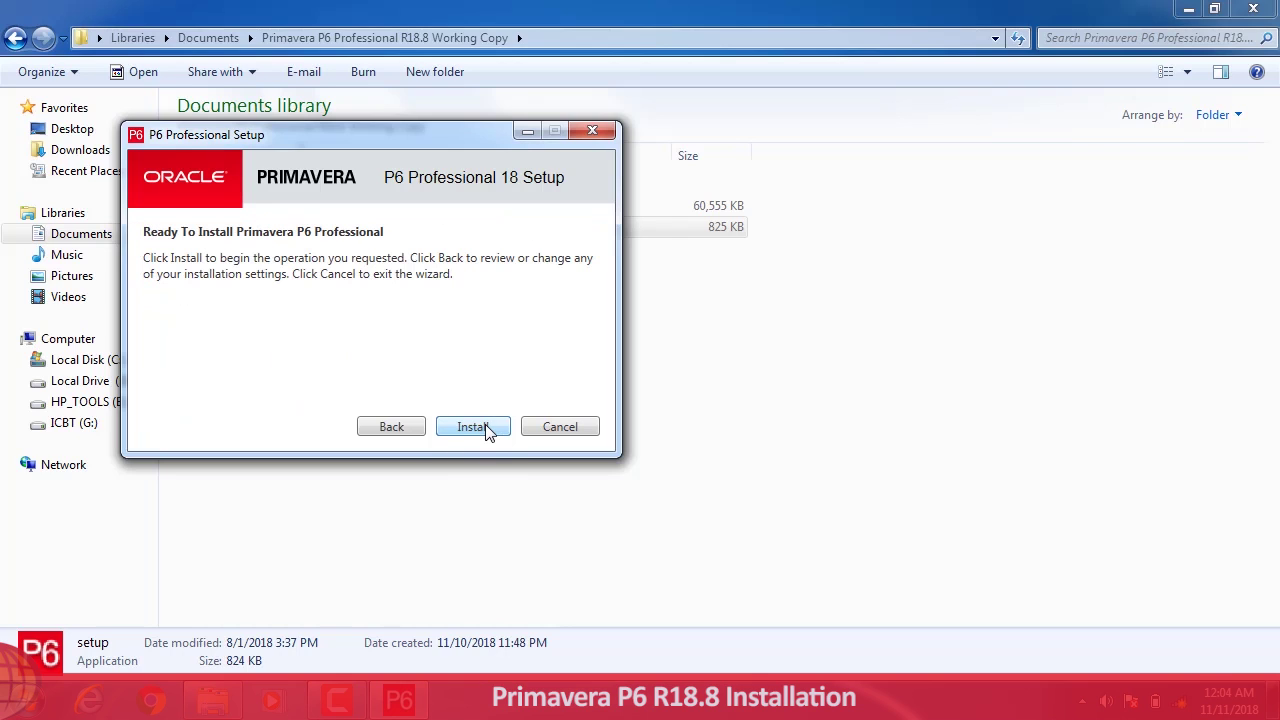
click(475, 433)
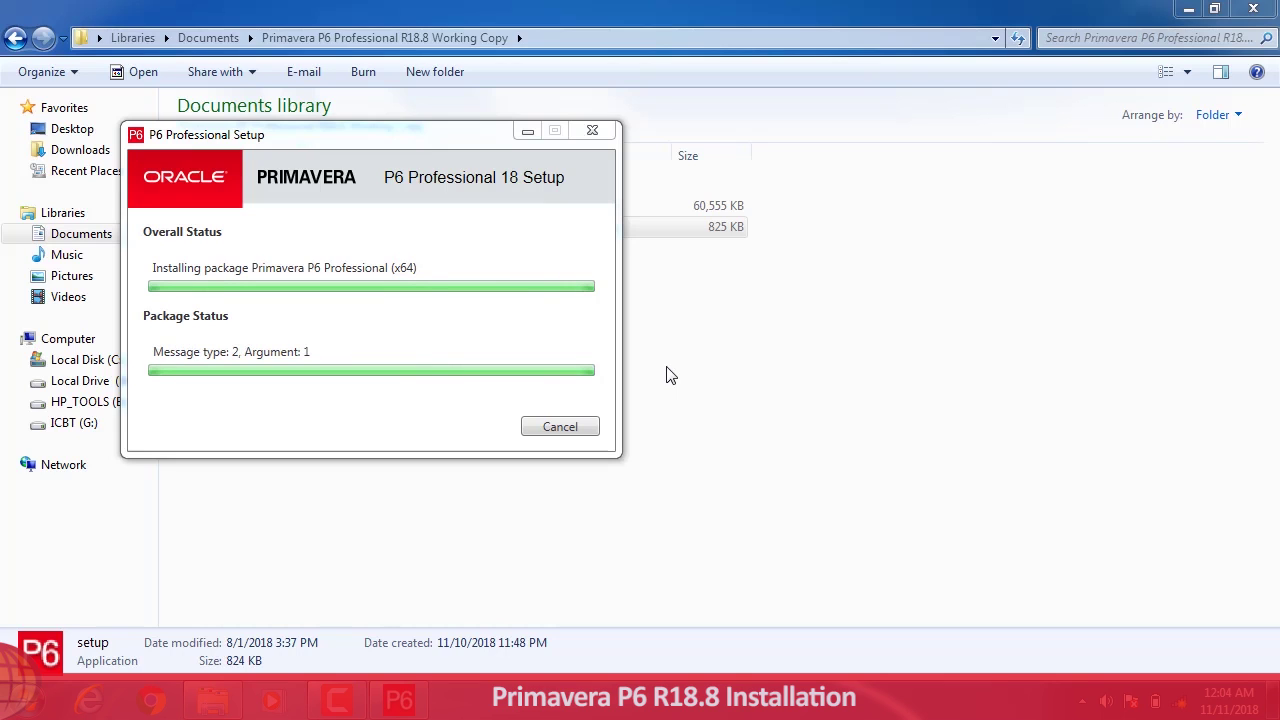
key(Return)
click(1258, 16)
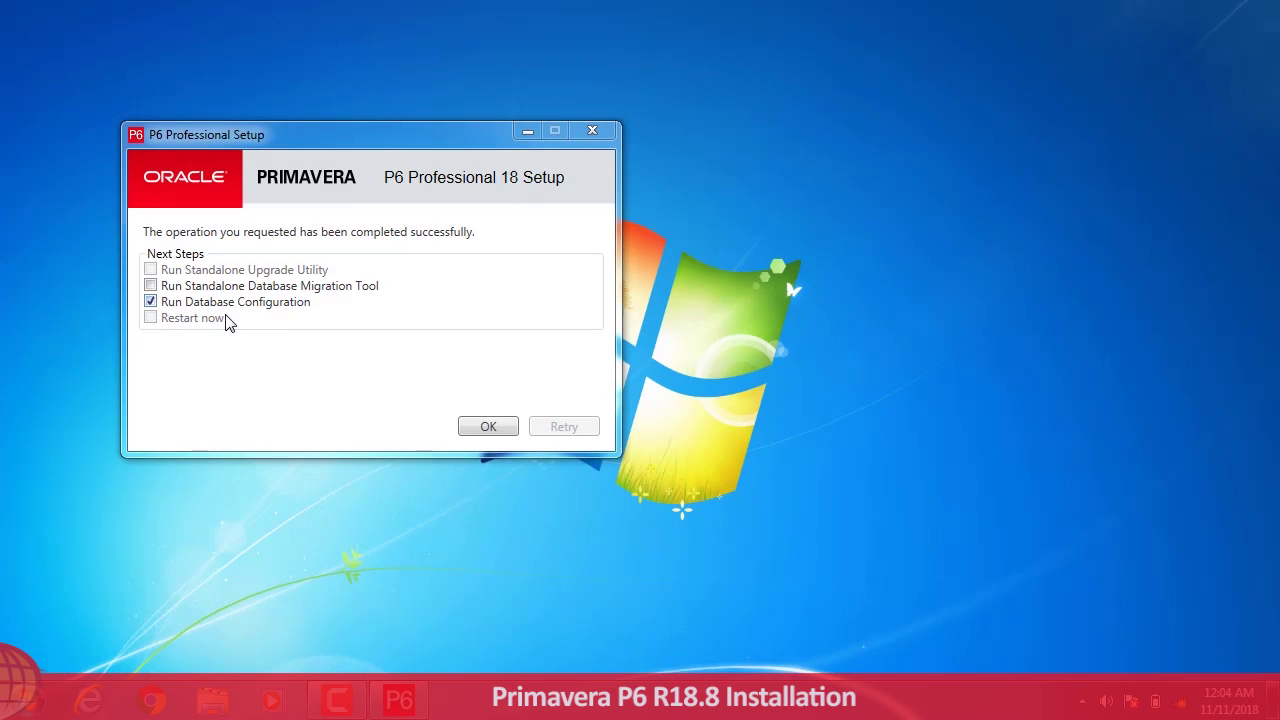
Step: Start Database Configuration and keep P6 Pro Standalone (SQLite) as the driver type
click(489, 429)
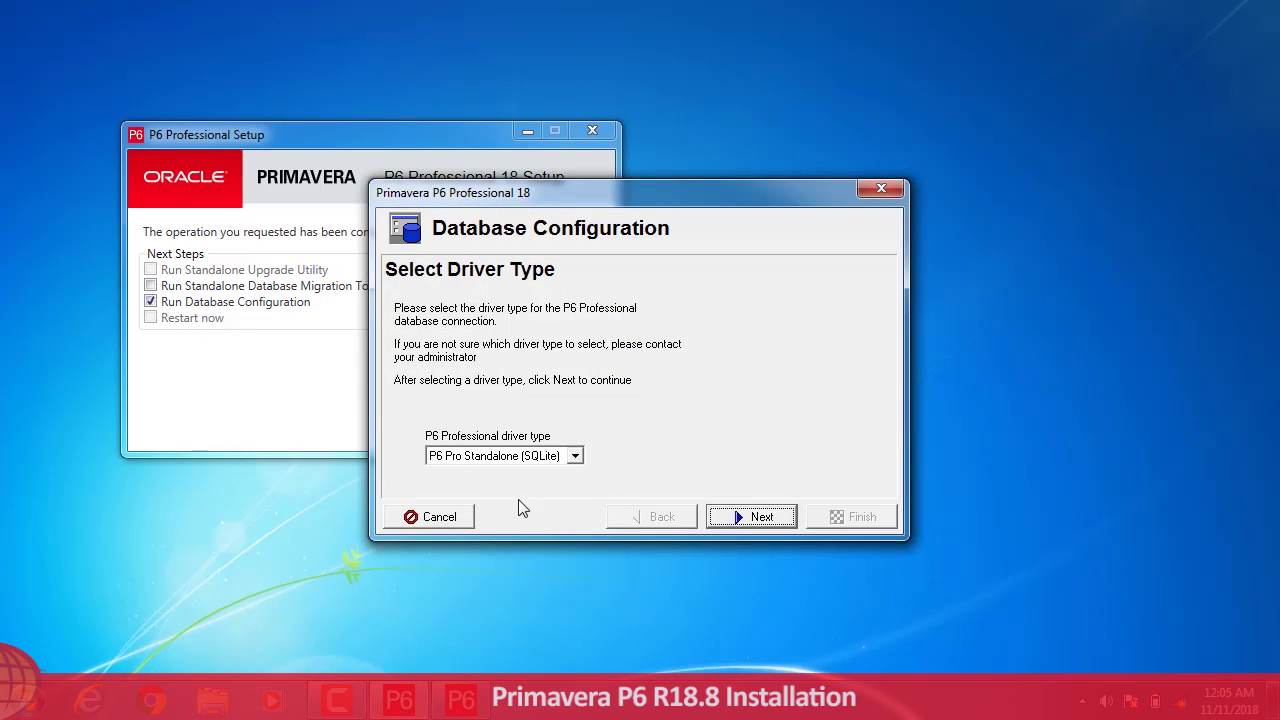
click(575, 462)
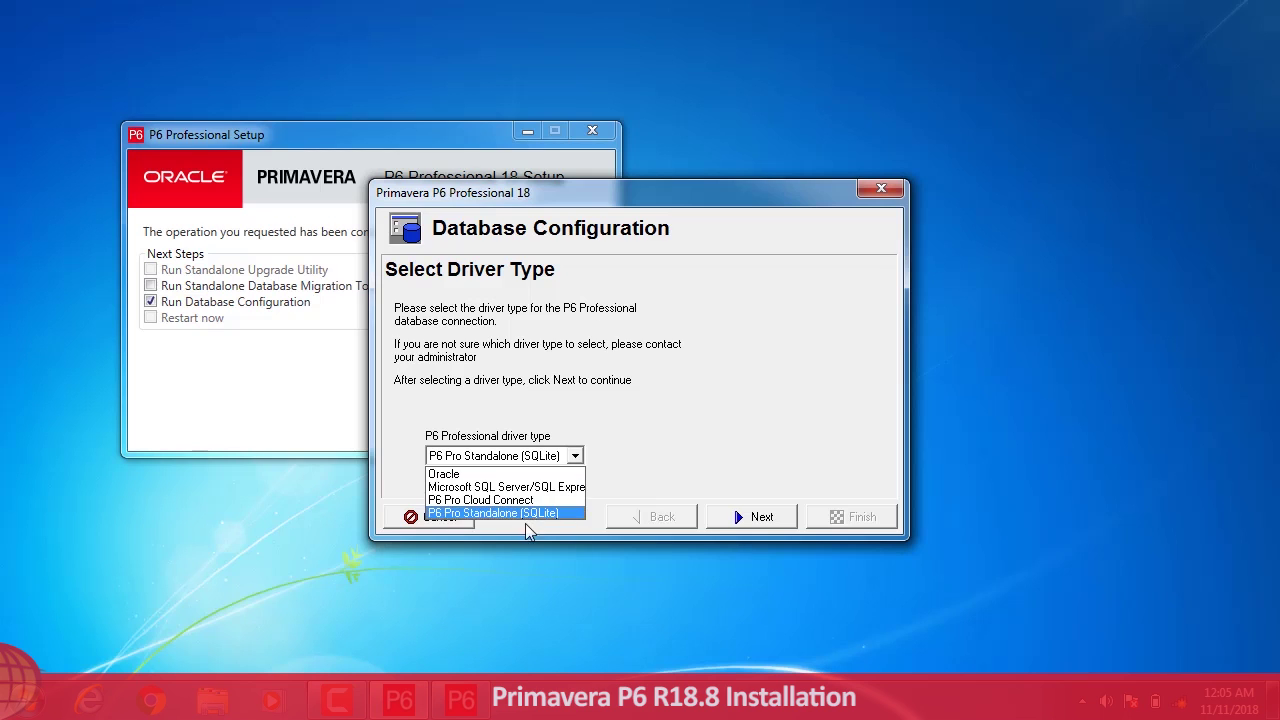
click(520, 513)
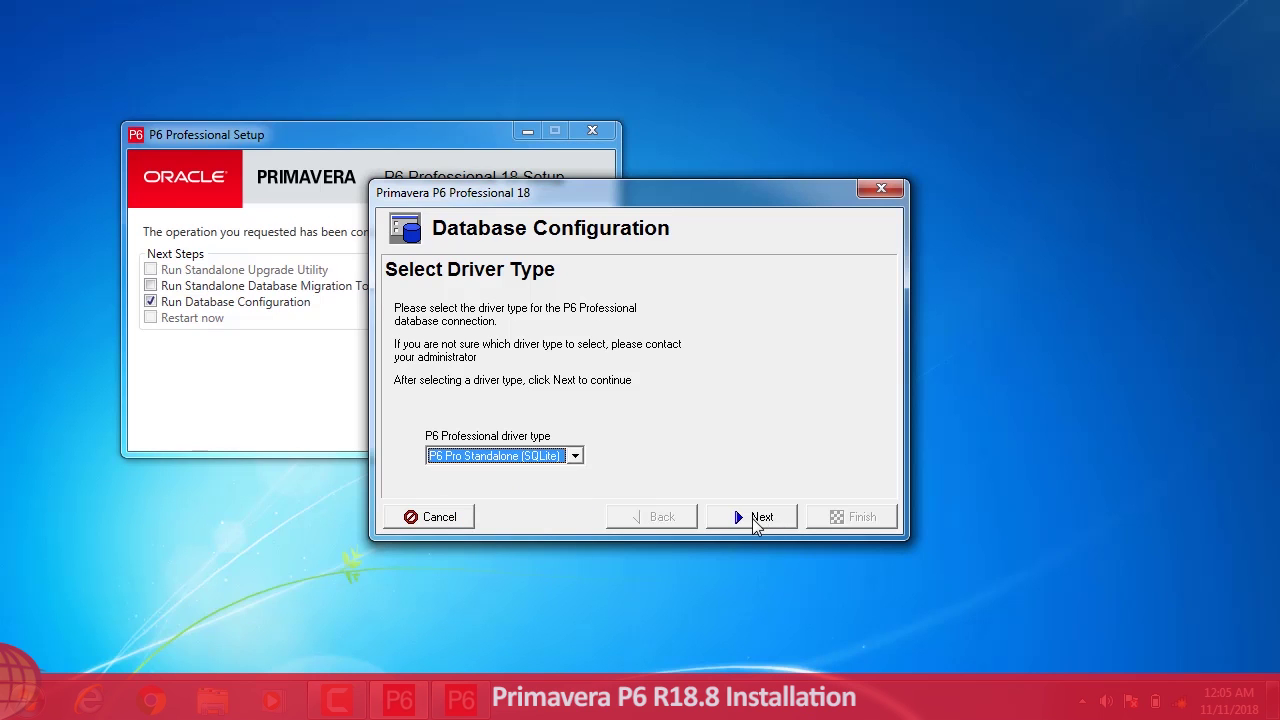
click(752, 518)
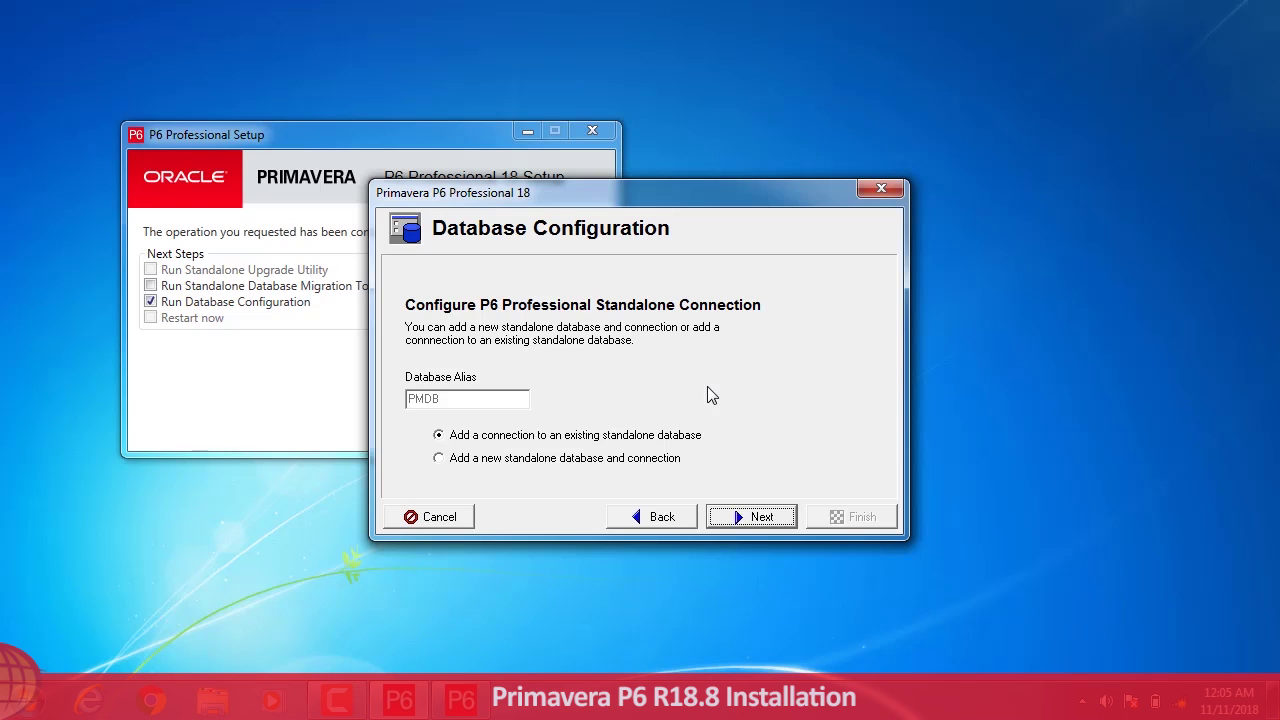
Step: Choose Add a new standalone database and connection, then enter and confirm the admin user's password
click(616, 461)
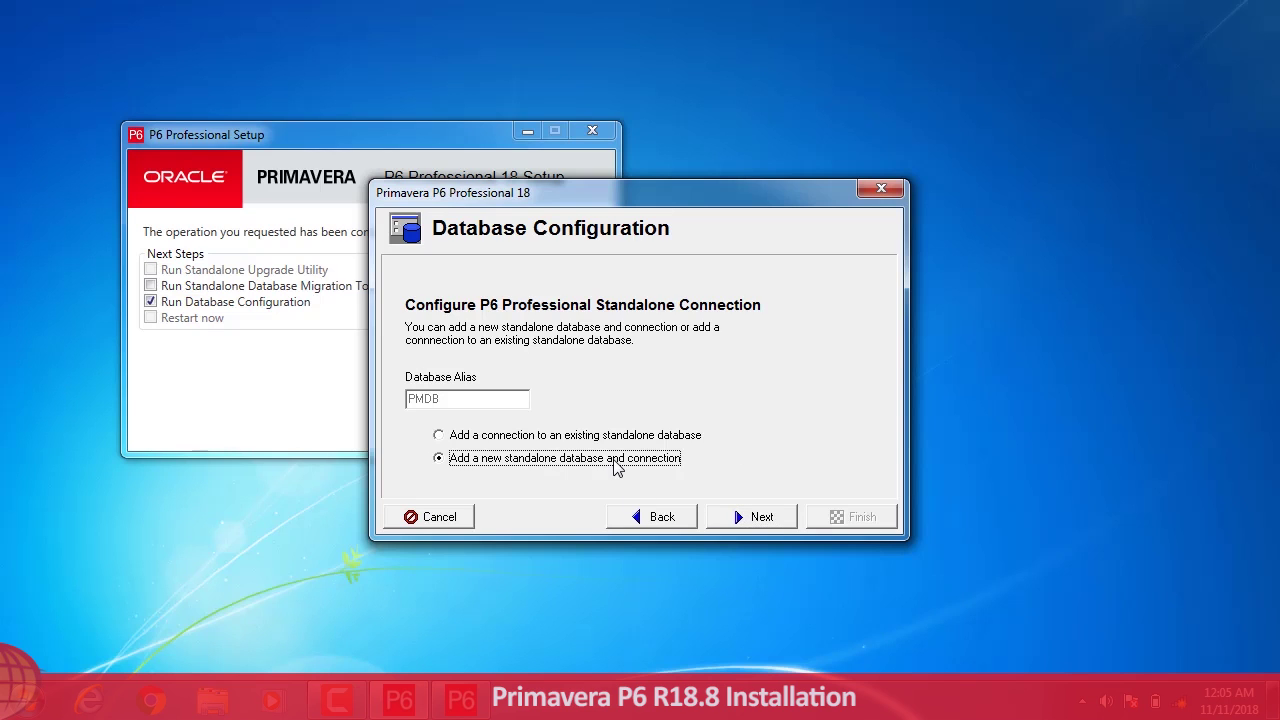
click(760, 518)
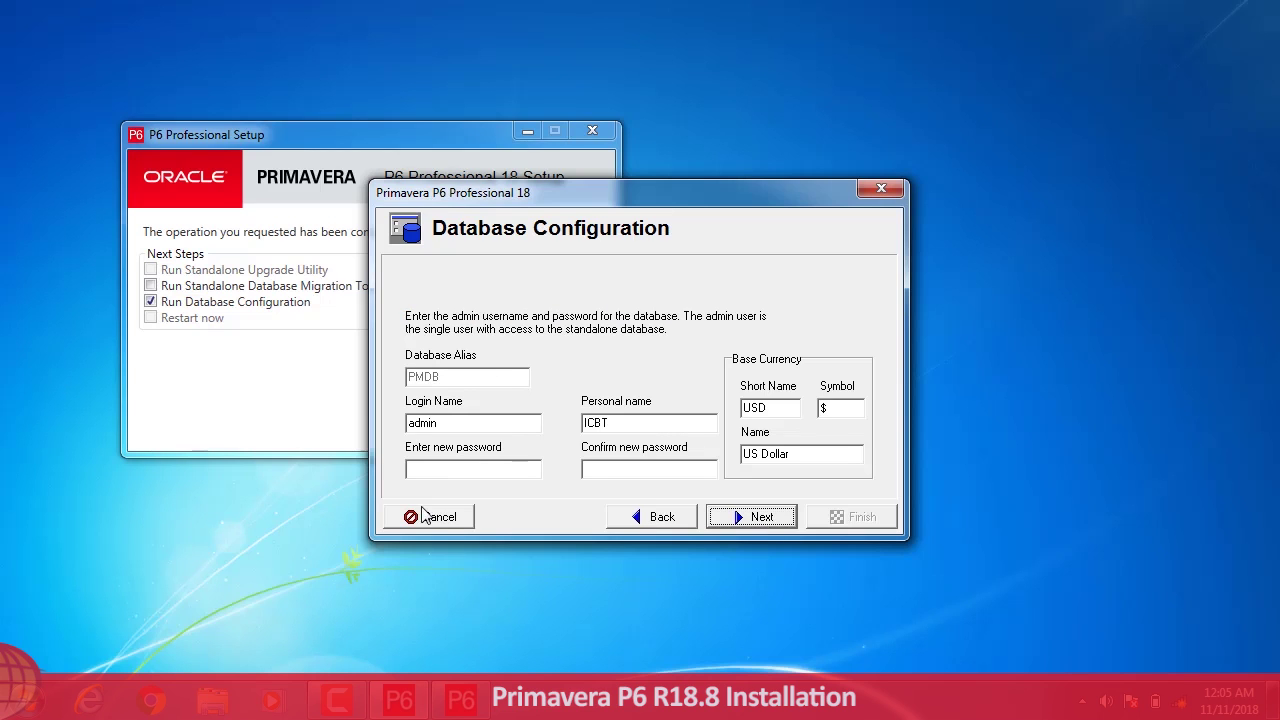
click(481, 468)
text(admin)
key(Tab)
text(admin)
click(743, 519)
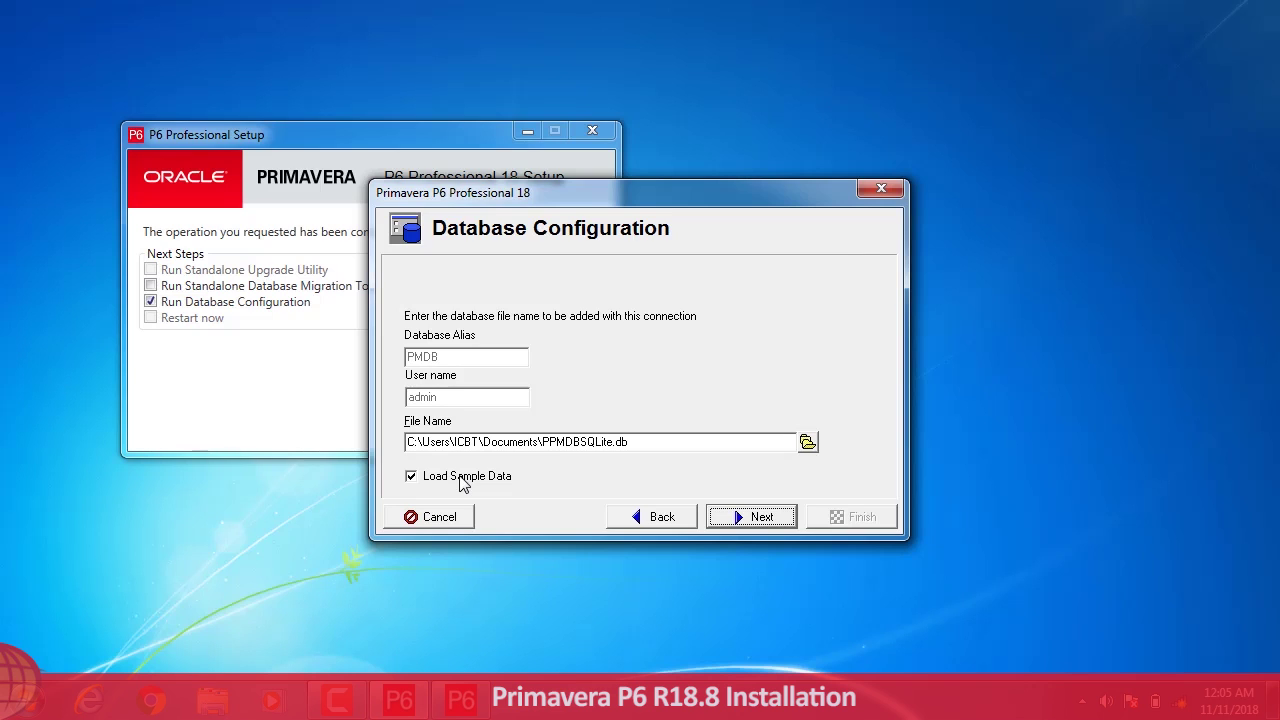
Step: Untick Load Sample Data and save the new database as HOMEWORK.db on HP_TOOLS (E:)
click(462, 477)
click(807, 442)
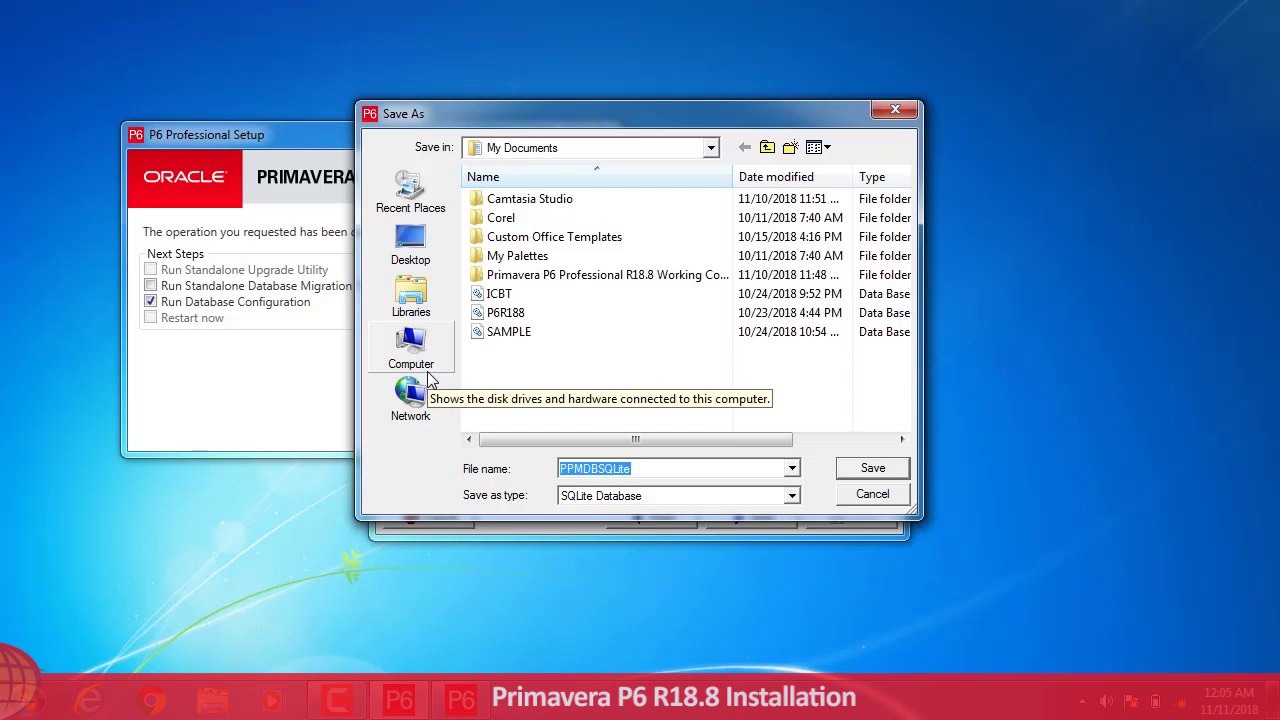
click(428, 371)
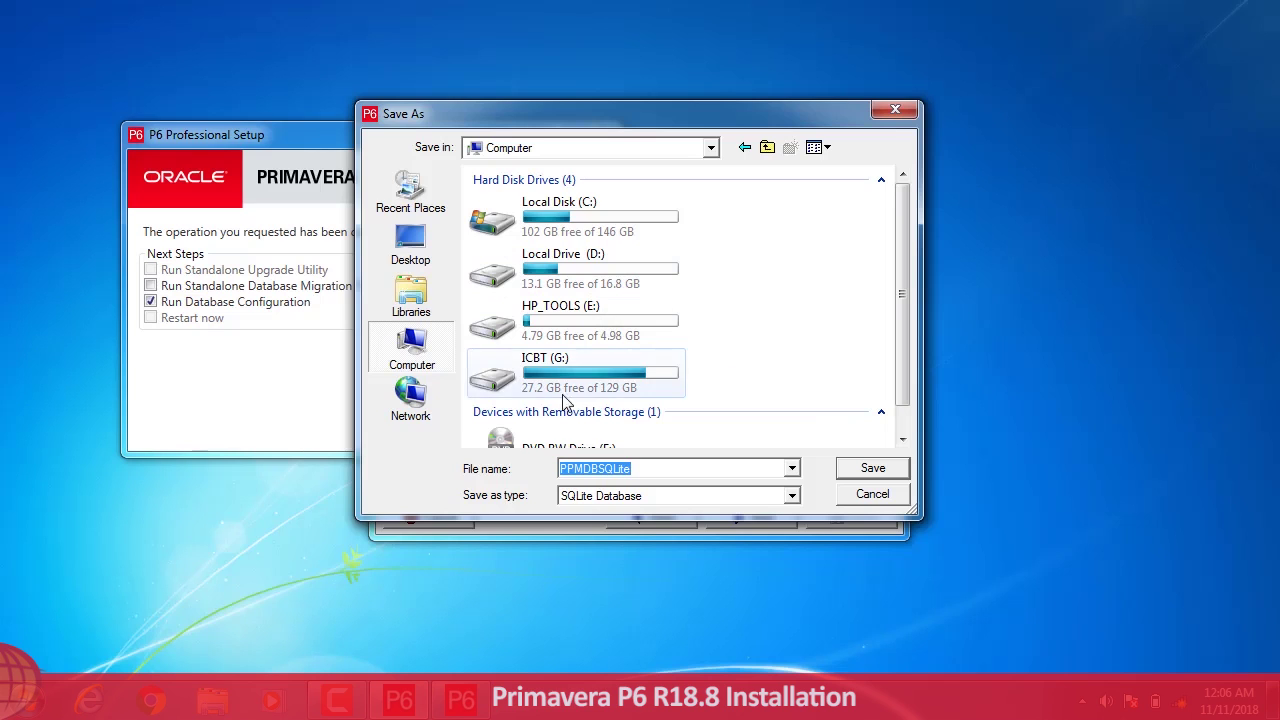
double_click(628, 340)
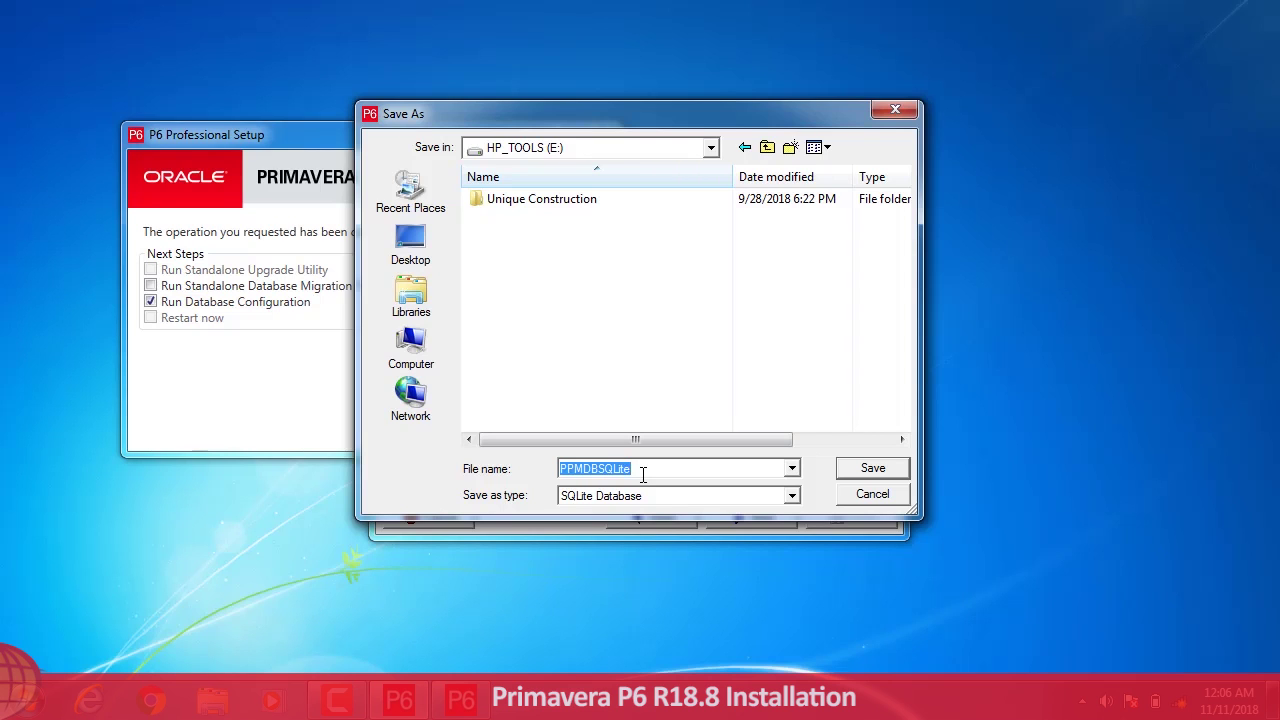
text(HOMEWORK.DB)
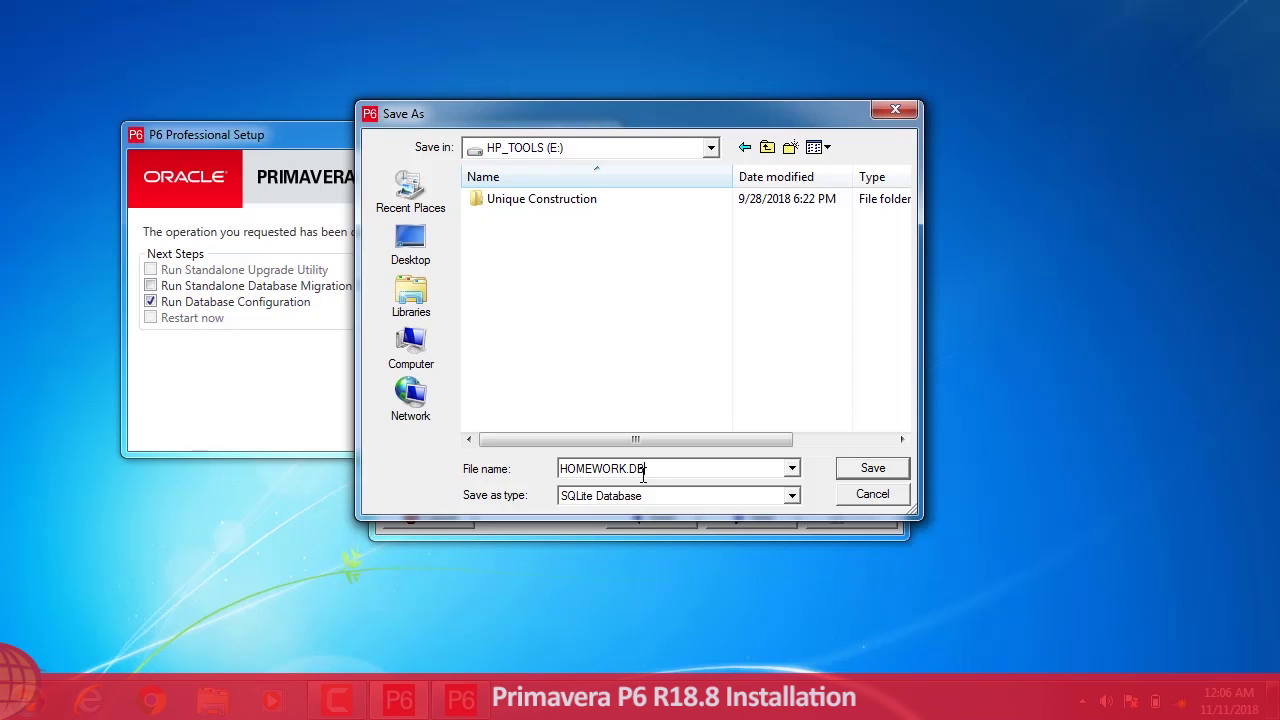
key(BackSpace)
click(856, 468)
click(743, 519)
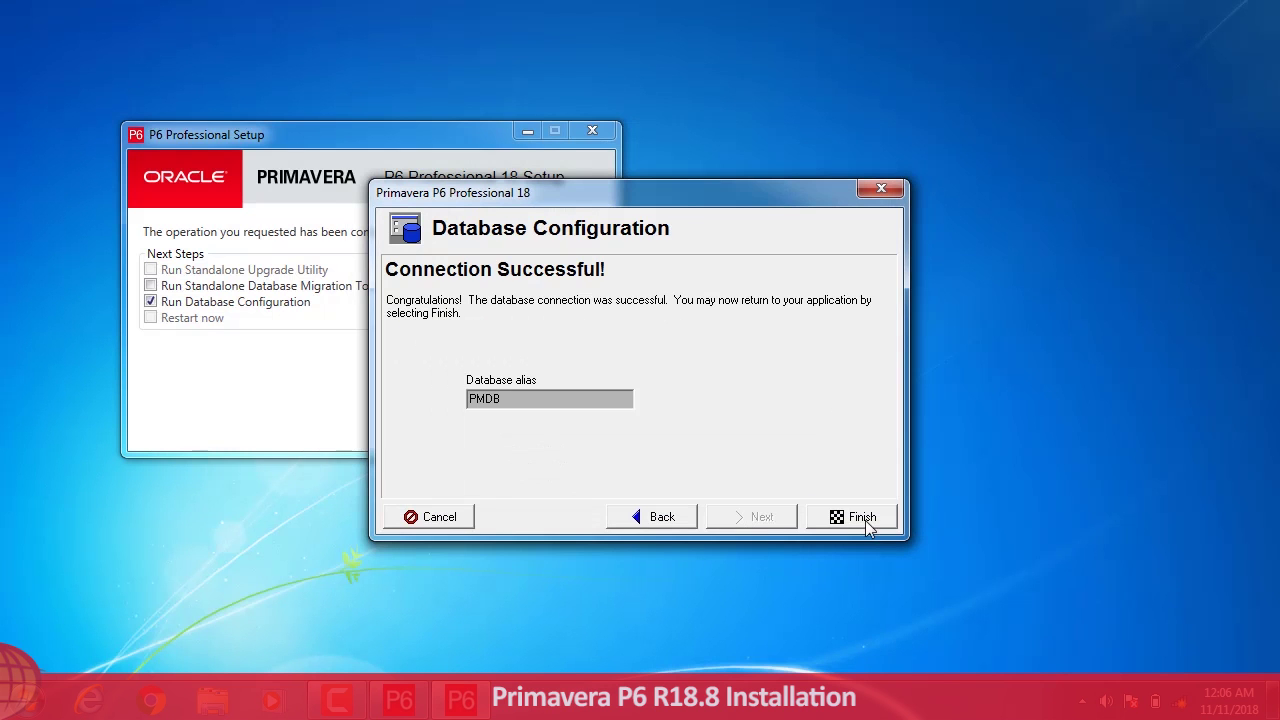
Step: Finish the configuration and launch P6 Professional 18 (x64) from the Oracle - Primavera P6 Start Menu group
click(862, 517)
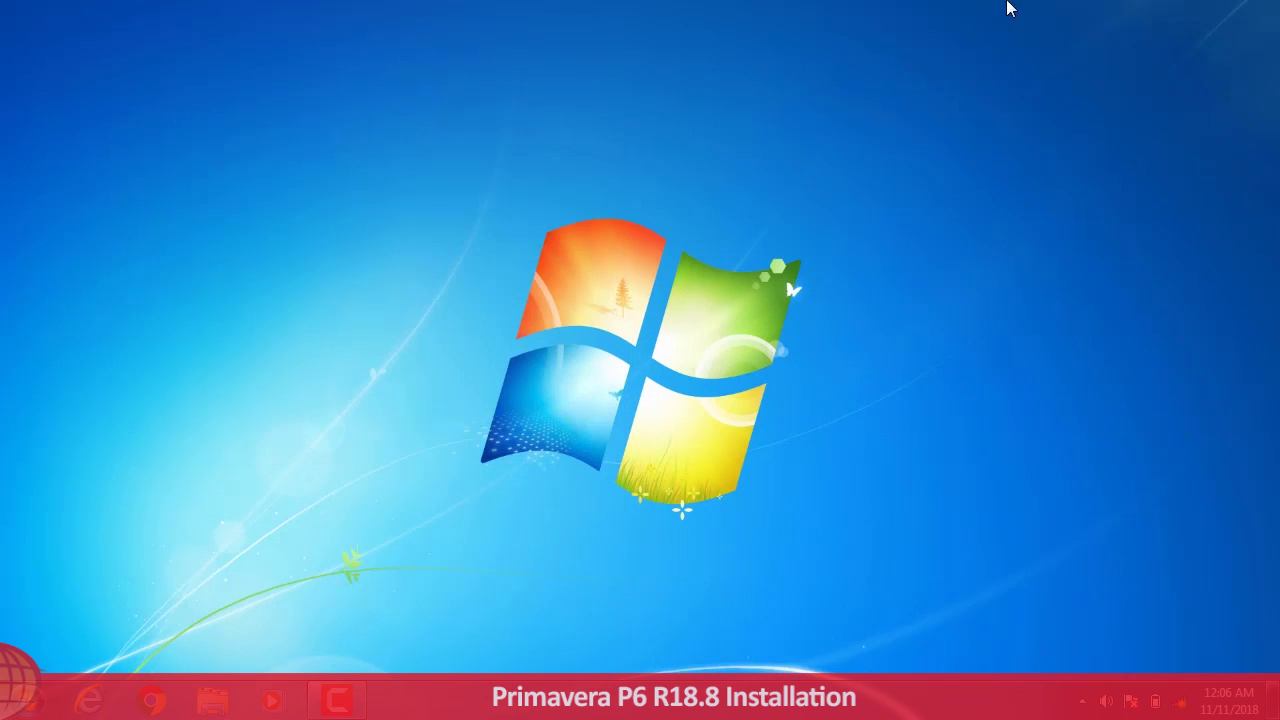
click(40, 706)
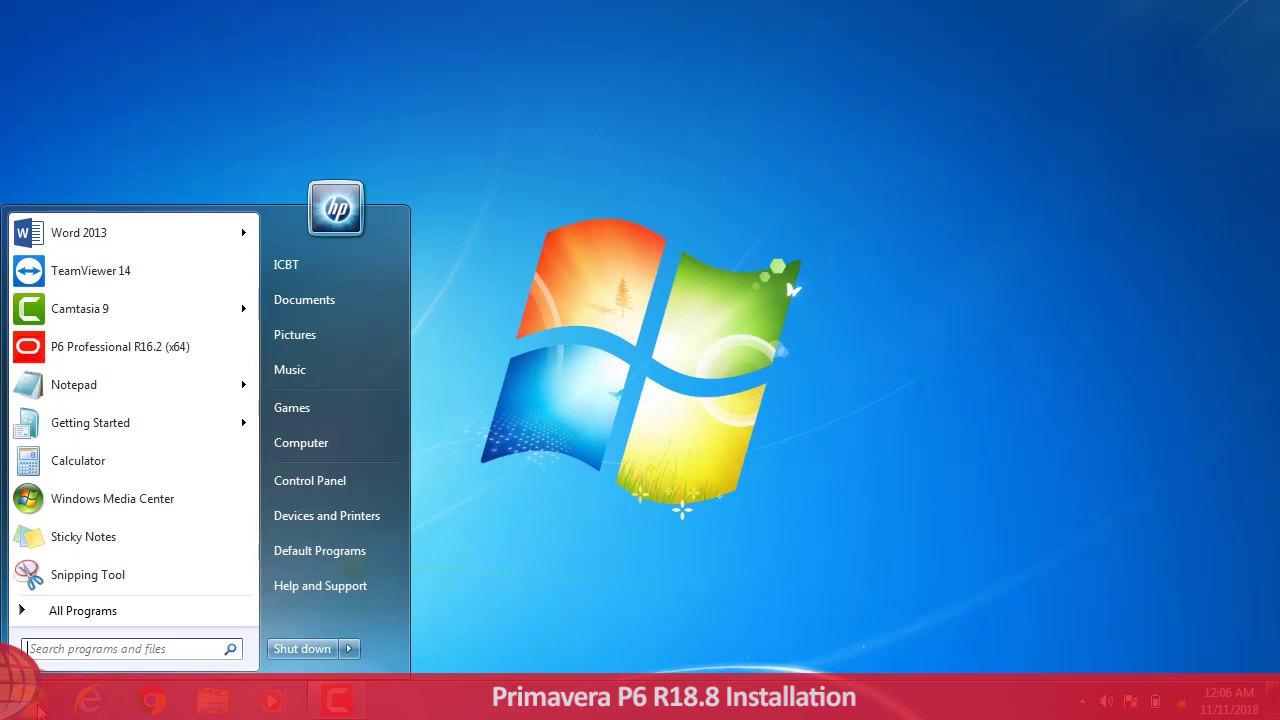
click(45, 624)
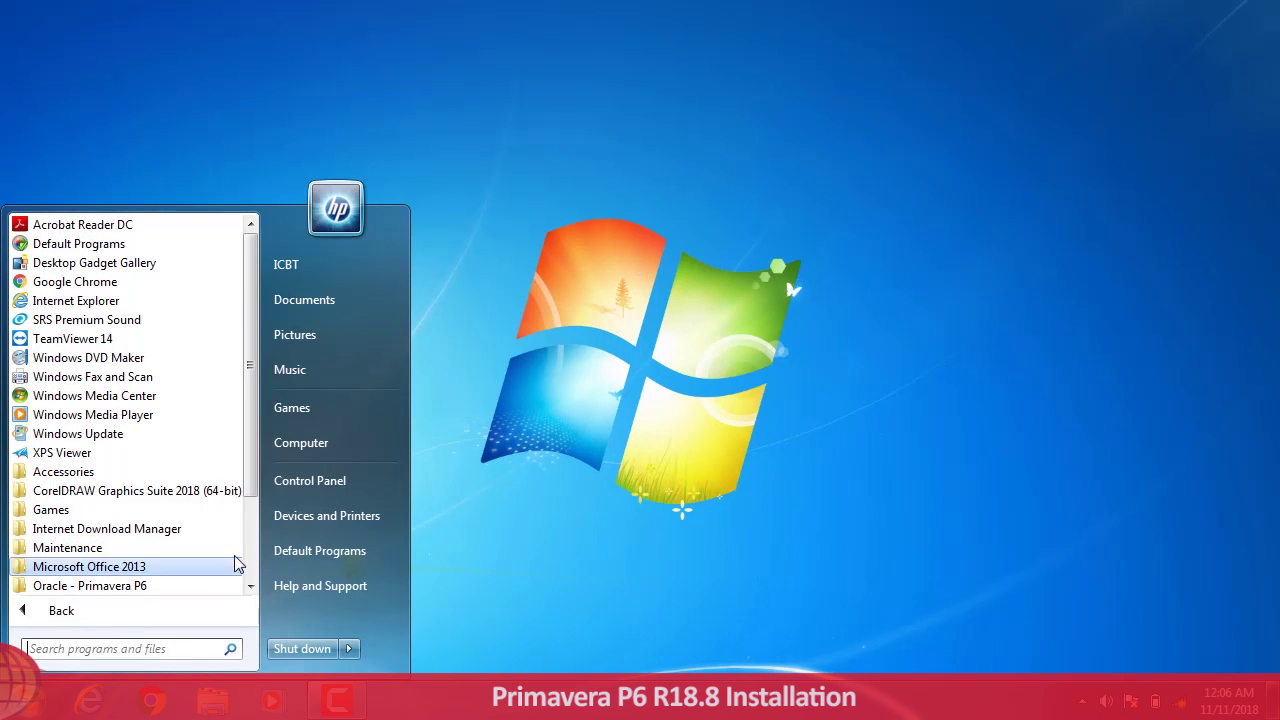
scroll(238, 568, down, 2)
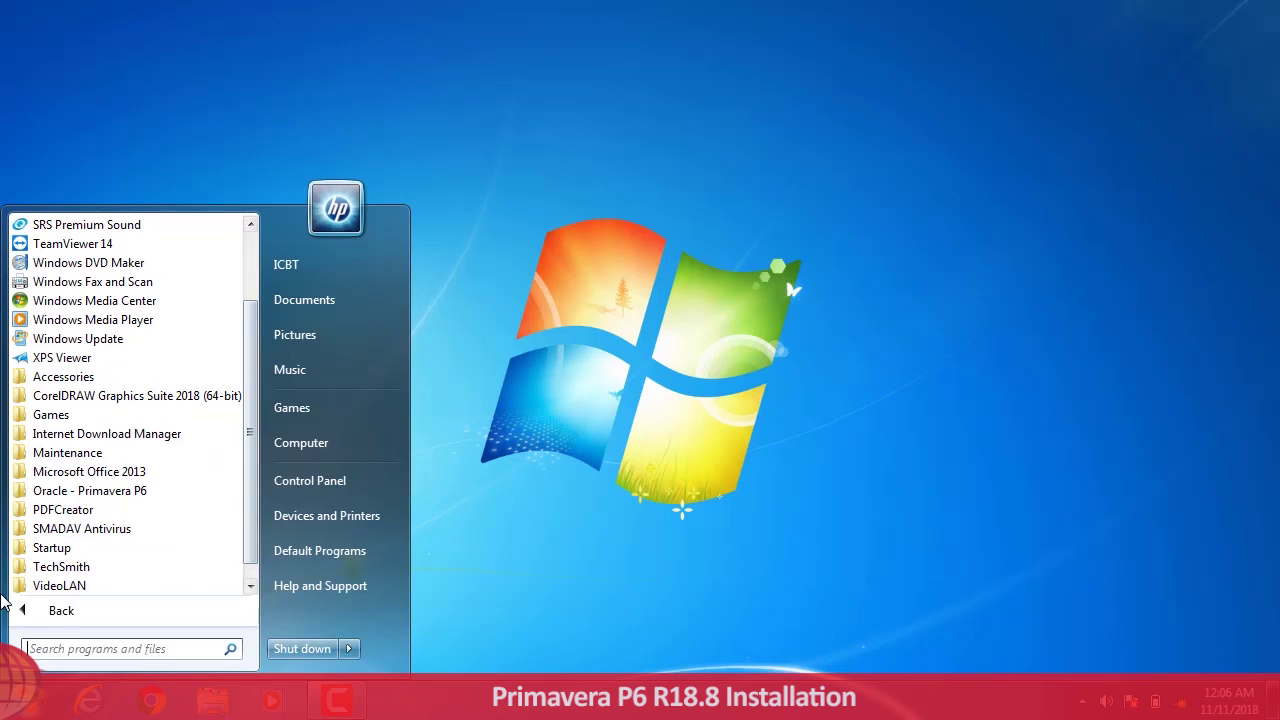
click(26, 495)
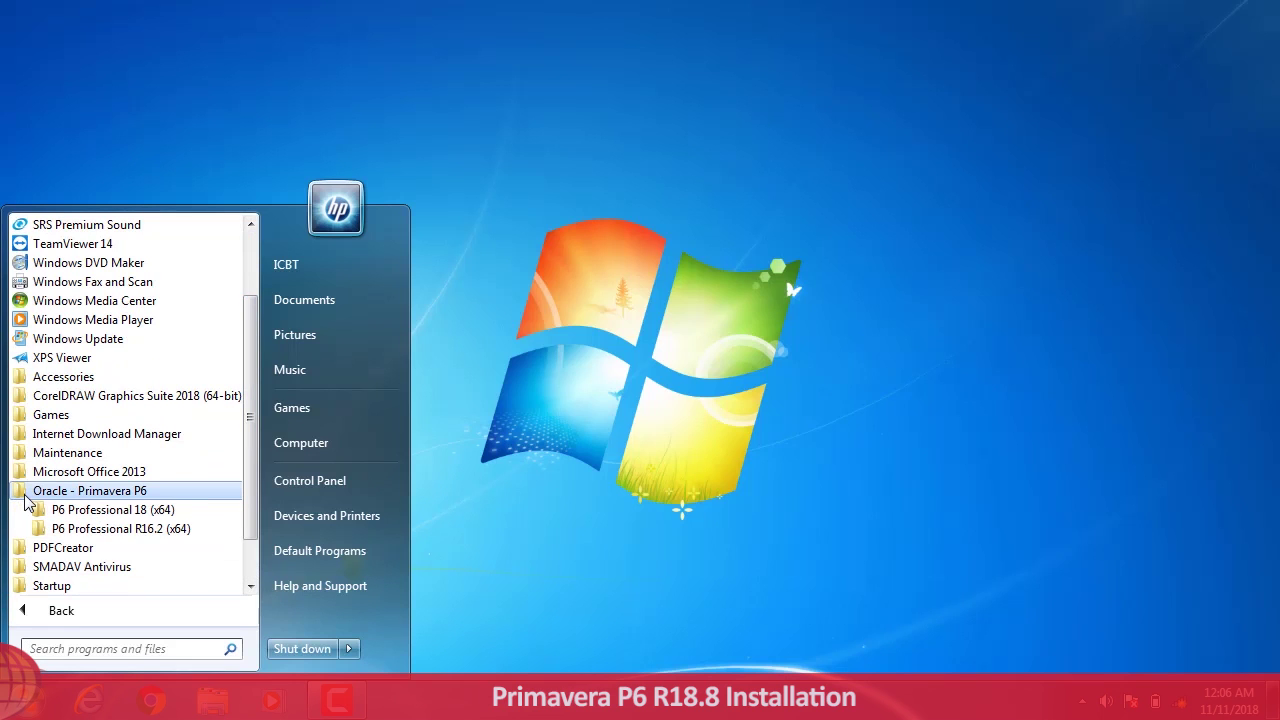
click(145, 510)
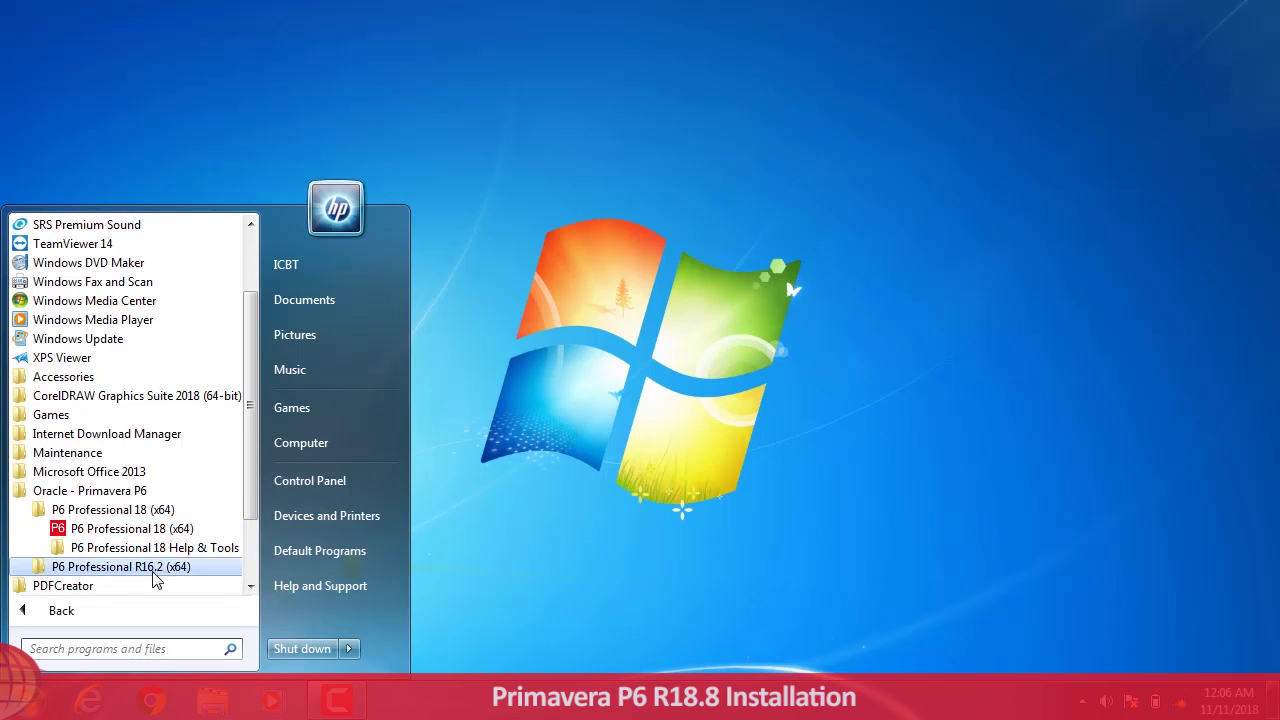
click(172, 531)
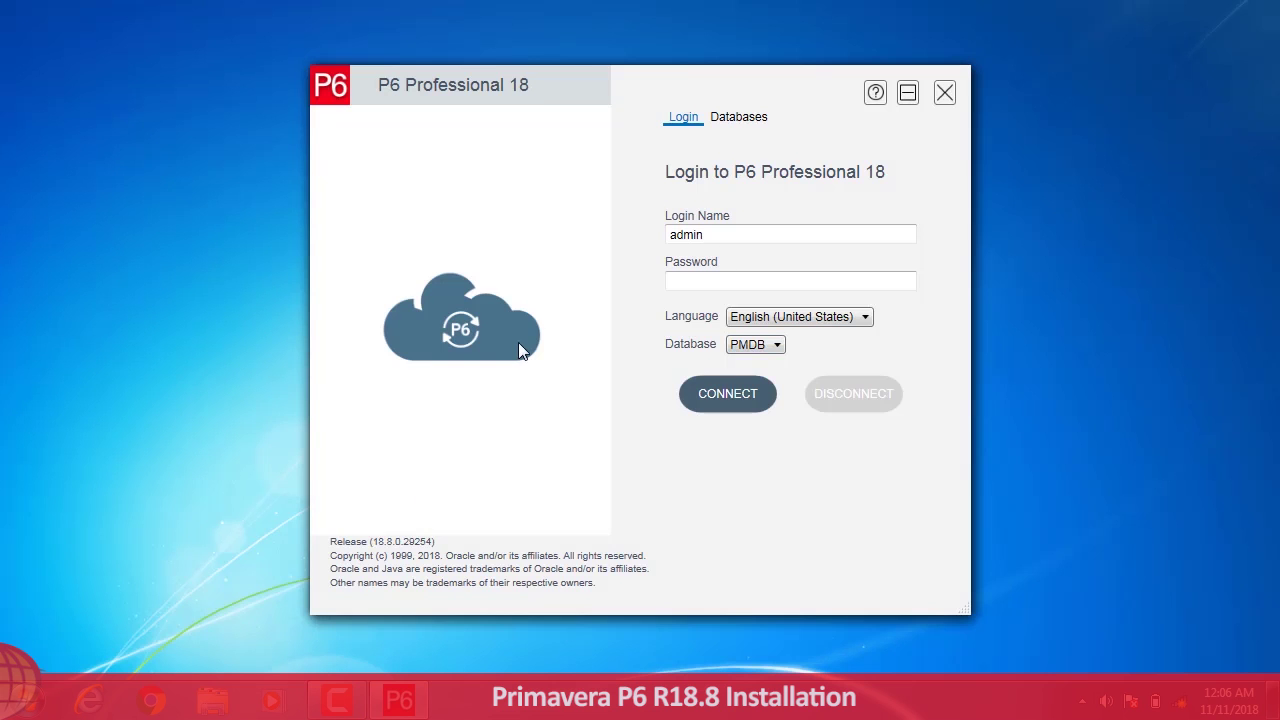
Step: Enter the login password, connect to PMDB, and dismiss the industry selection warning
click(718, 284)
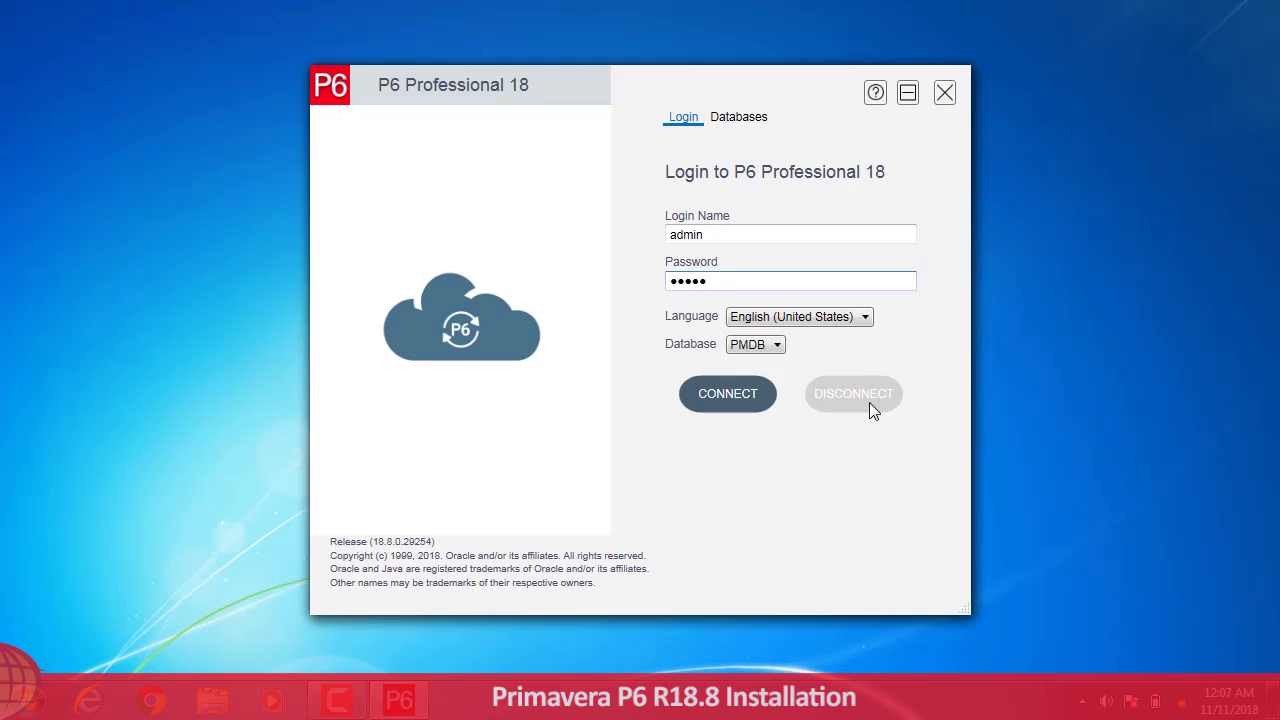
click(742, 396)
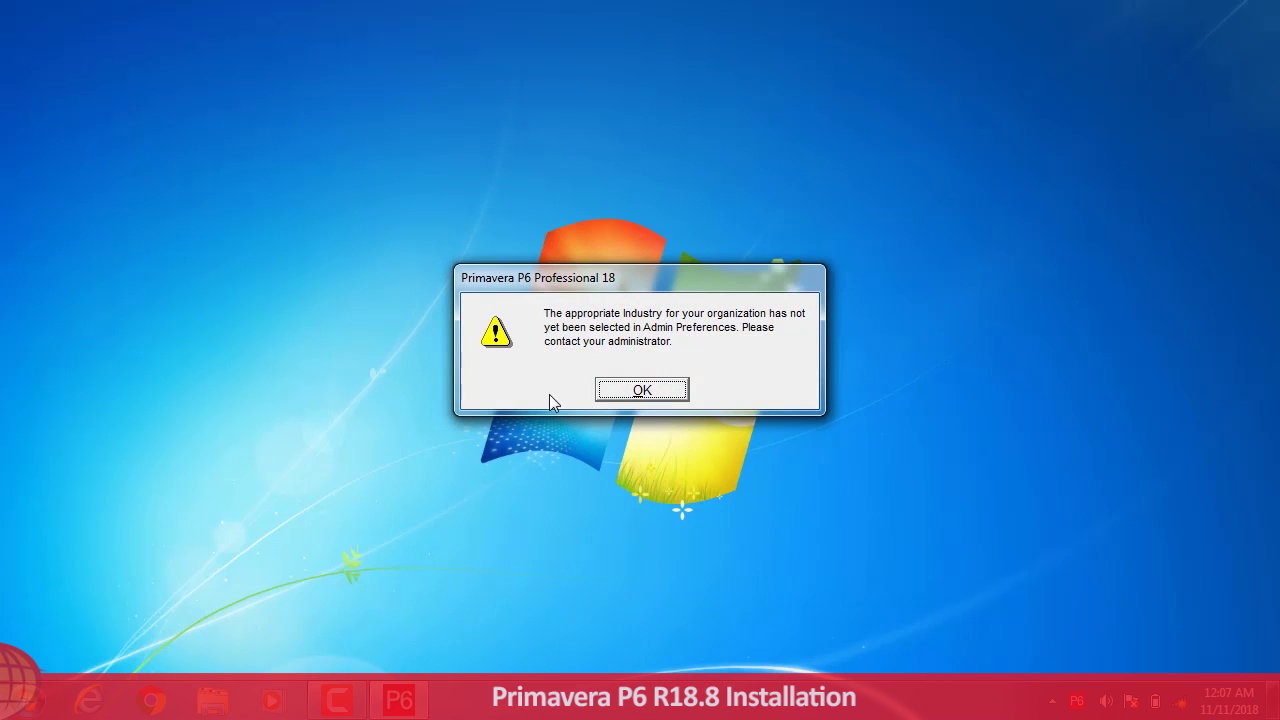
click(643, 390)
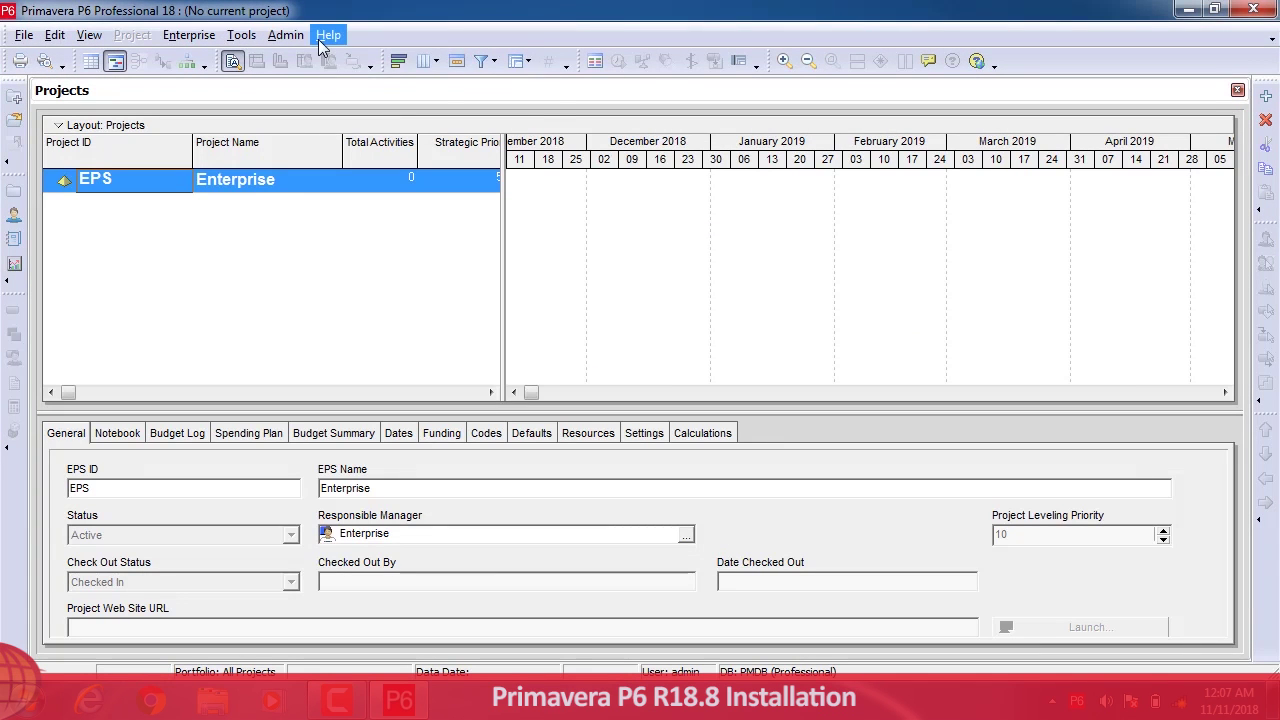
click(324, 40)
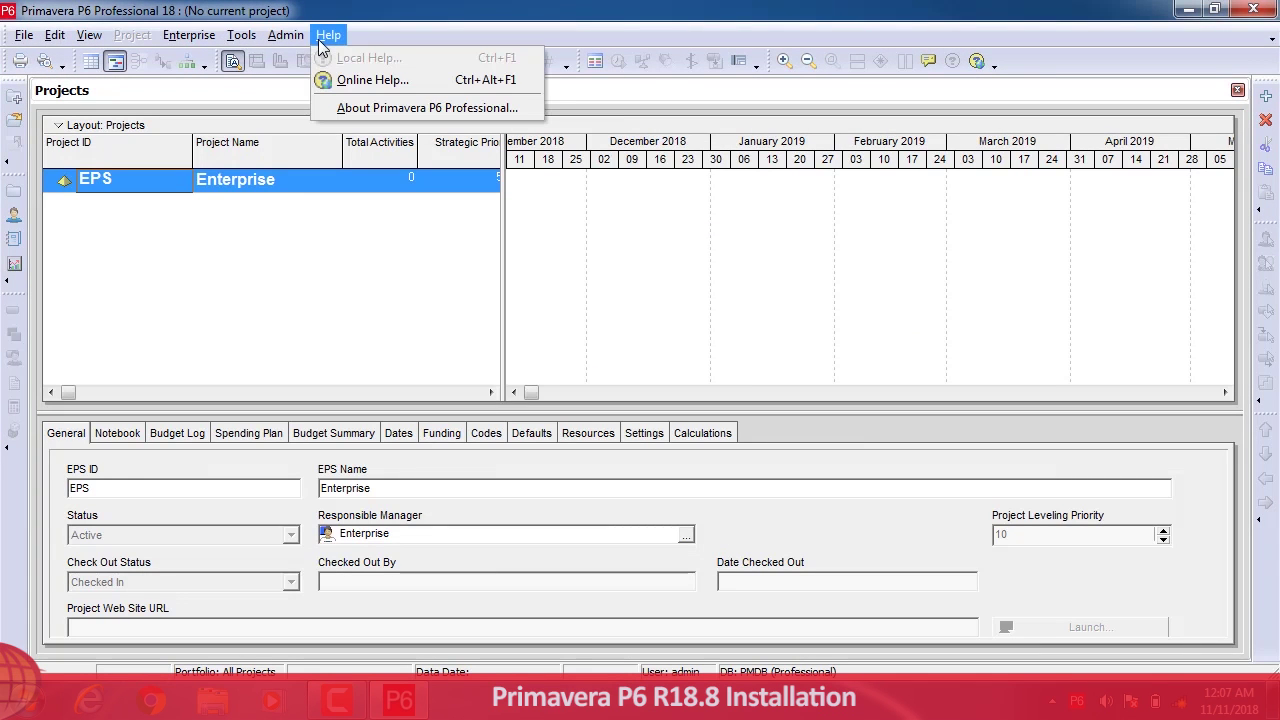
click(348, 104)
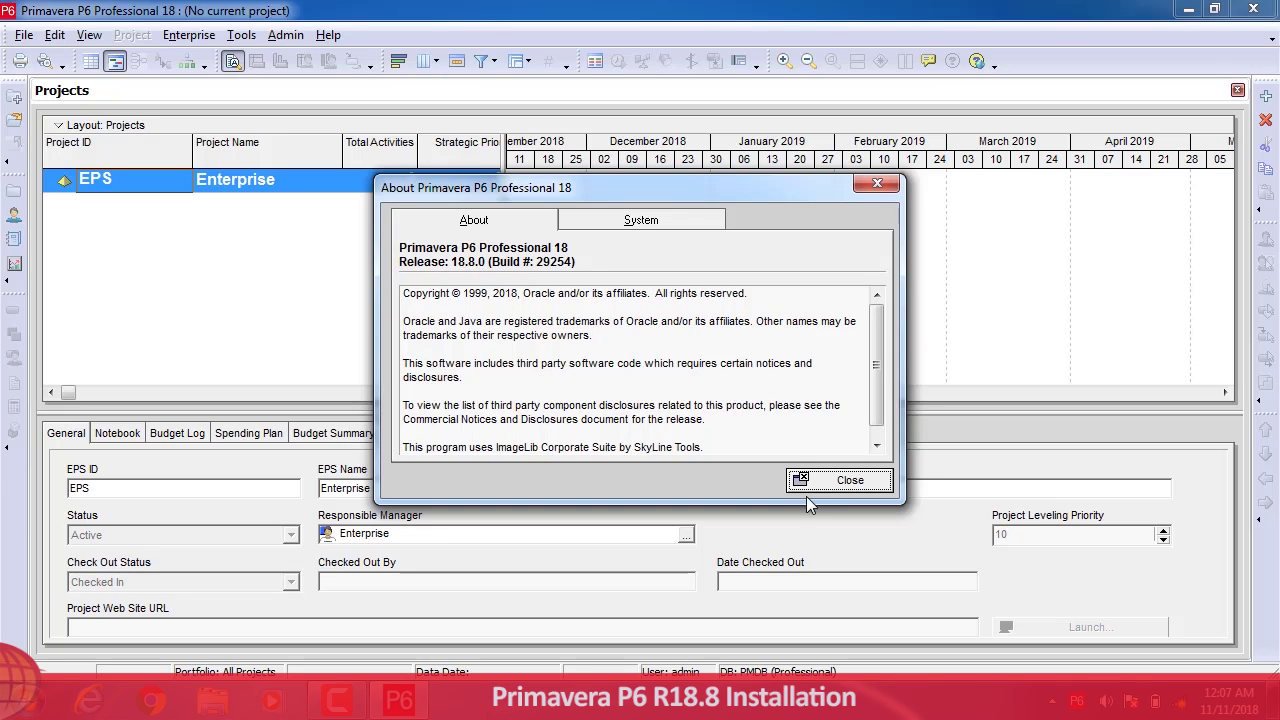
click(832, 481)
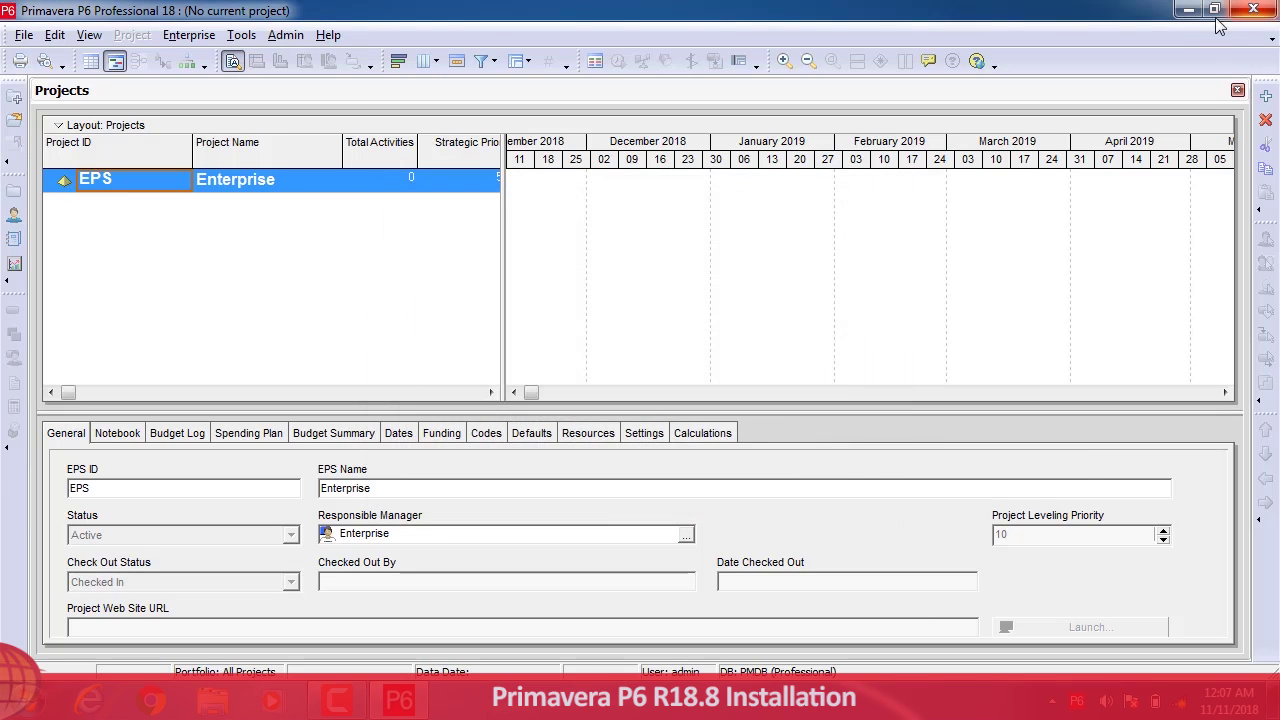